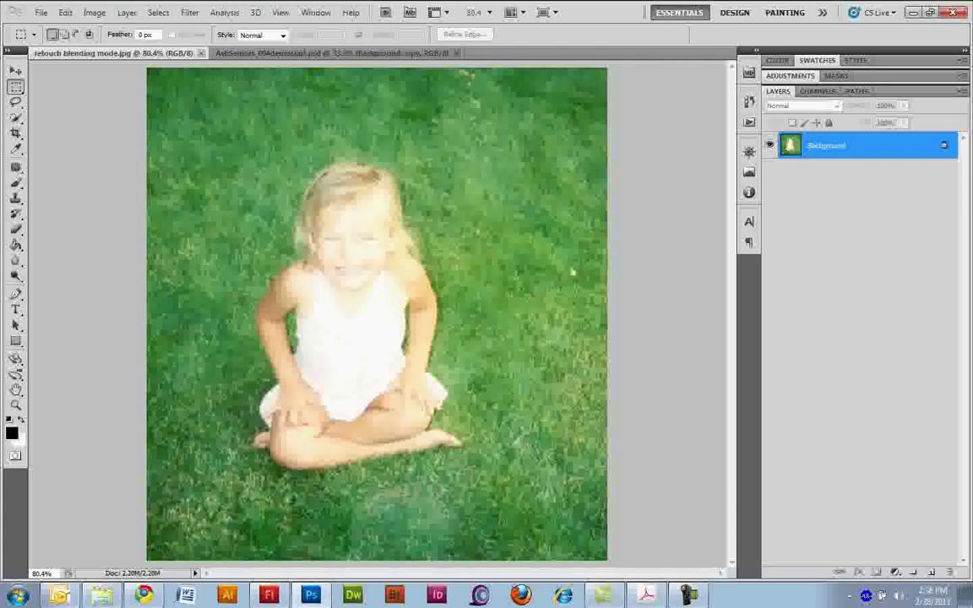
Duplicate the Background layer and enlarge the layer thumbnails in the panel options.
{"action": "key", "text": "ctrl+j"}
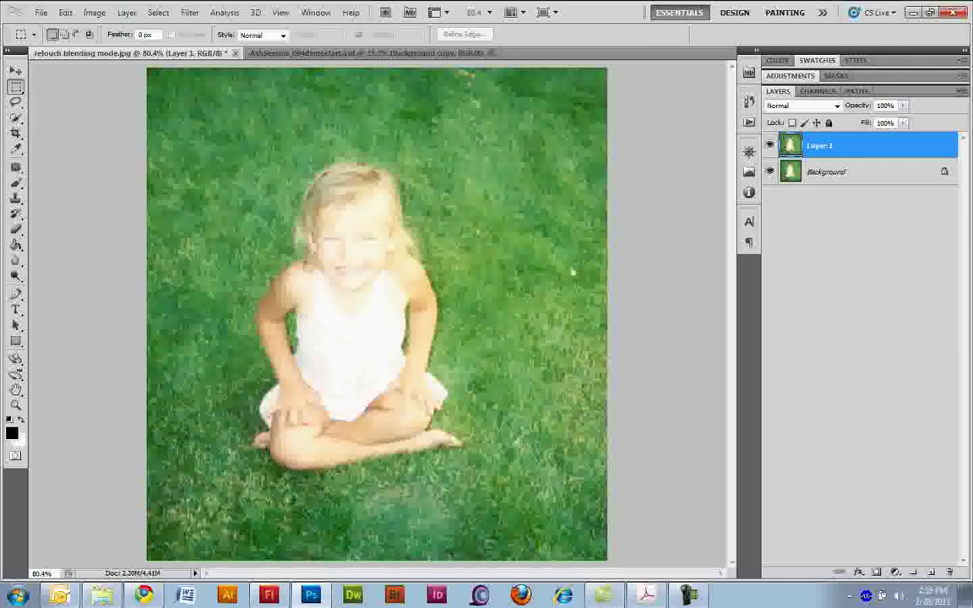
{"action": "left_click", "coordinate": [963, 90]}
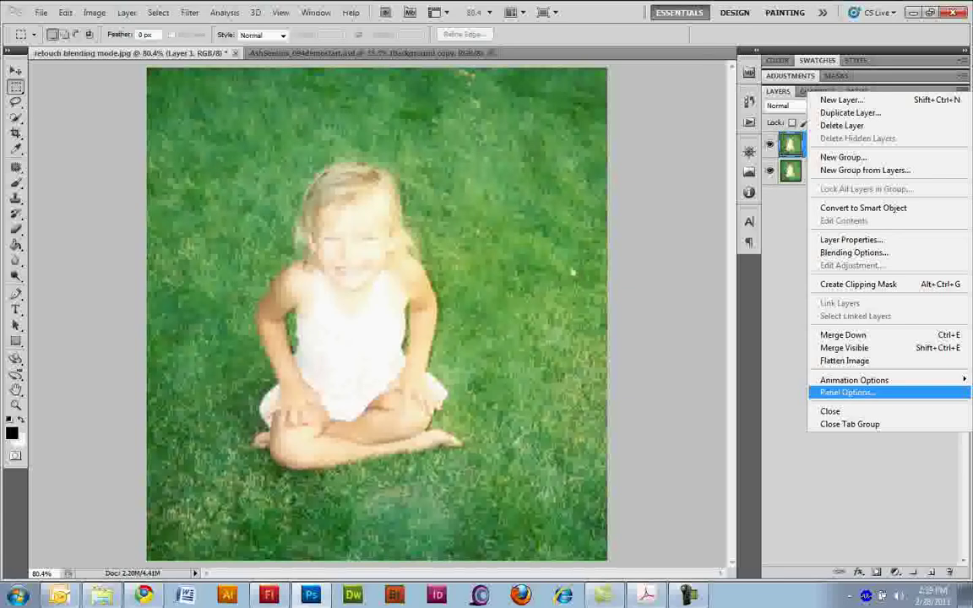
{"action": "left_click", "coordinate": [847, 392]}
{"action": "left_click", "coordinate": [392, 247]}
{"action": "left_click", "coordinate": [572, 123]}
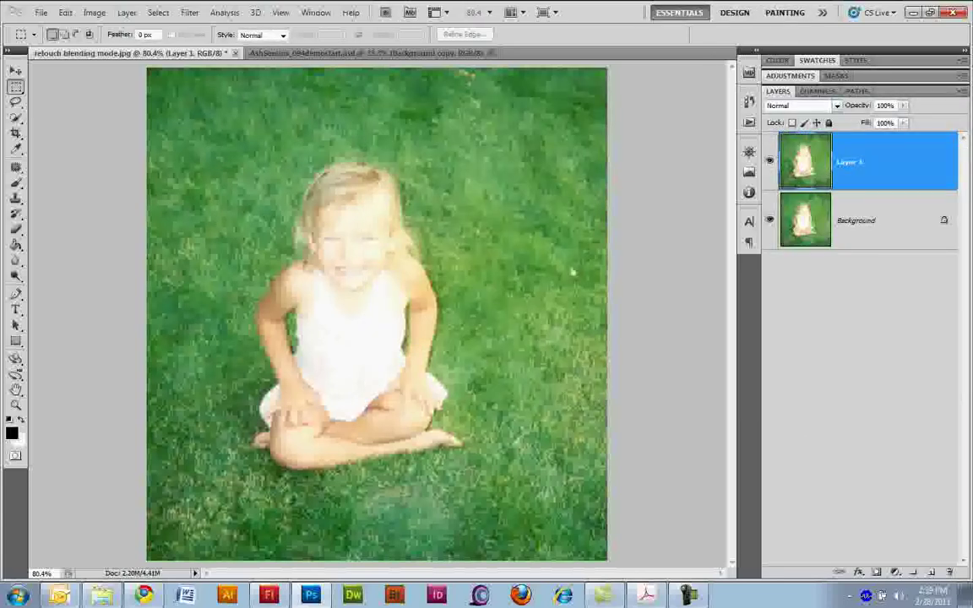
Set the blending mode of the duplicated layer, Layer 1, to Multiply.
{"action": "left_click", "coordinate": [836, 106]}
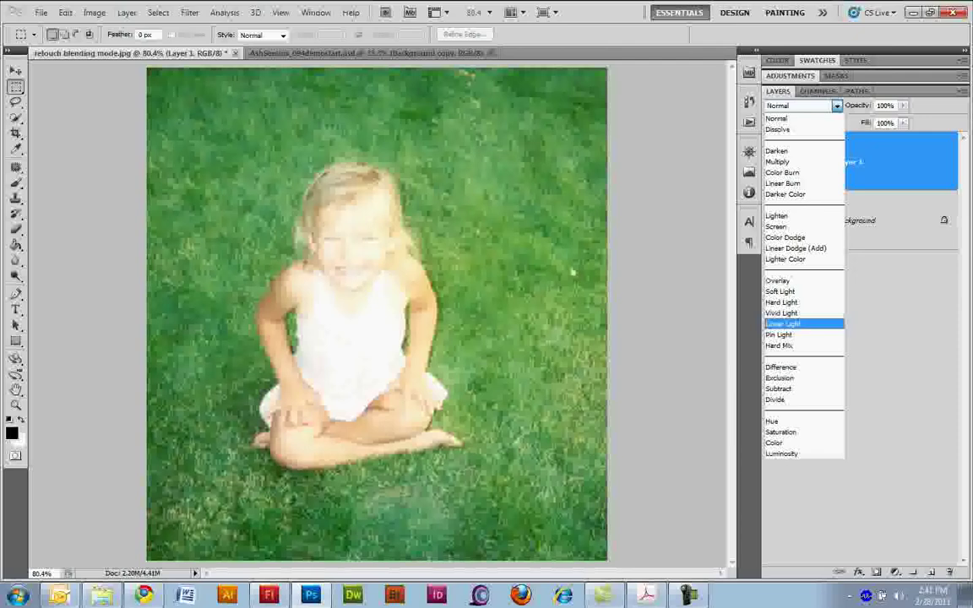
{"action": "key", "text": "Down"}
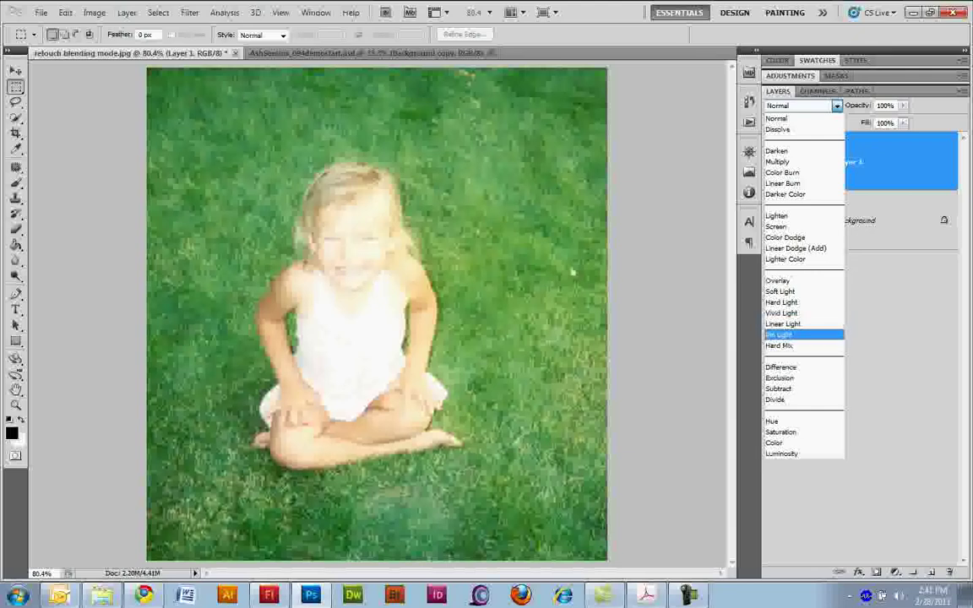
{"action": "key", "text": "Up"}
{"action": "key", "text": "Up"}
{"action": "key", "text": "Up"}
{"action": "key", "text": "Up"}
{"action": "key", "text": "Up"}
{"action": "key", "text": "Up"}
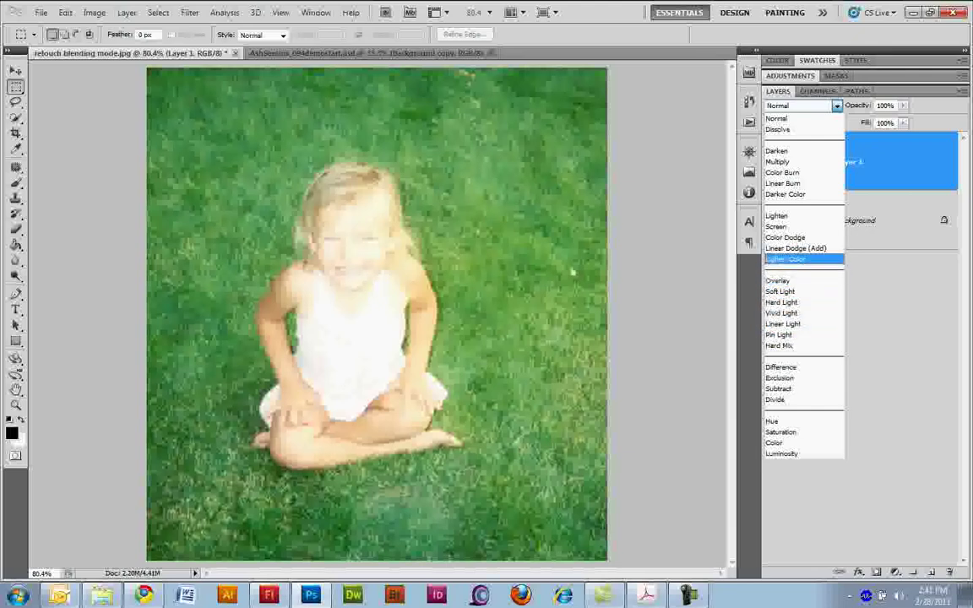
{"action": "key", "text": "Up"}
{"action": "key", "text": "Up"}
{"action": "key", "text": "Down"}
{"action": "key", "text": "Down"}
{"action": "key", "text": "Down"}
{"action": "key", "text": "Down"}
{"action": "key", "text": "Down"}
{"action": "key", "text": "Down"}
{"action": "key", "text": "Down"}
{"action": "key", "text": "Down"}
{"action": "key", "text": "Down"}
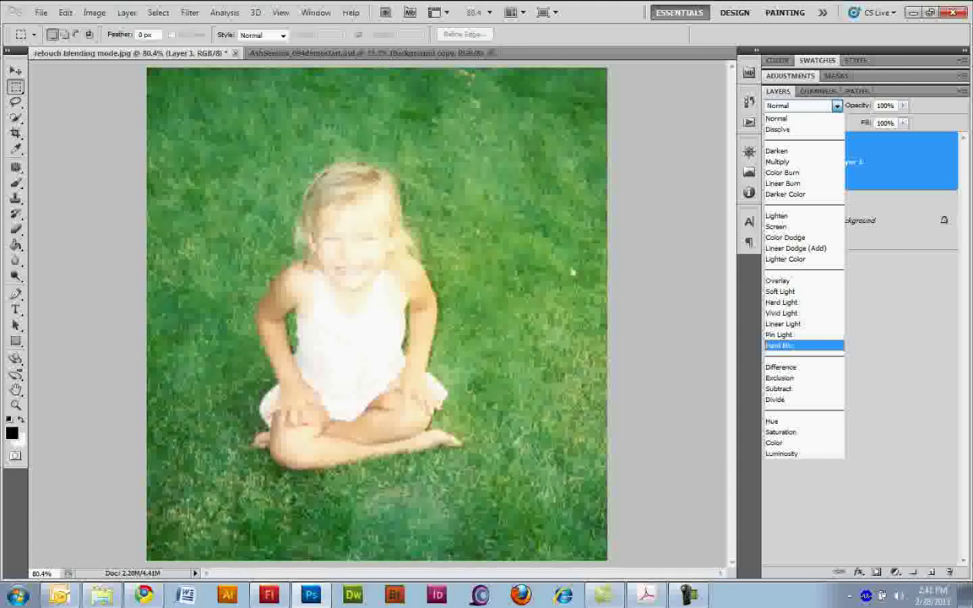
{"action": "key", "text": "Up"}
{"action": "key", "text": "Up"}
{"action": "key", "text": "Up"}
{"action": "key", "text": "Up"}
{"action": "key", "text": "Up"}
{"action": "key", "text": "Up"}
{"action": "key", "text": "Up"}
{"action": "key", "text": "Up"}
{"action": "key", "text": "Up"}
{"action": "key", "text": "Up"}
{"action": "key", "text": "Up"}
{"action": "key", "text": "Up"}
{"action": "key", "text": "Up"}
{"action": "key", "text": "Up"}
{"action": "key", "text": "Up"}
{"action": "key", "text": "Up"}
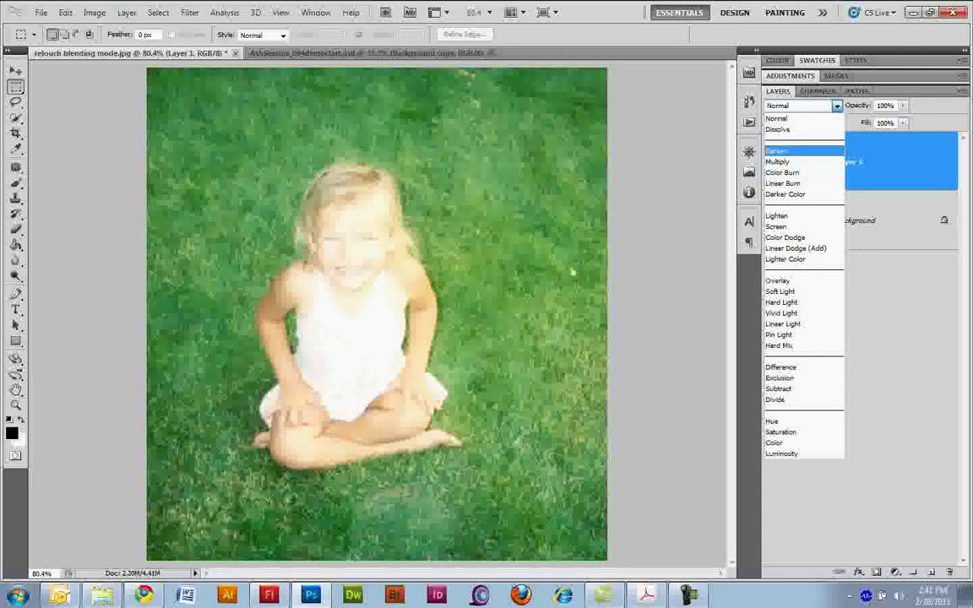
{"action": "key", "text": "Down"}
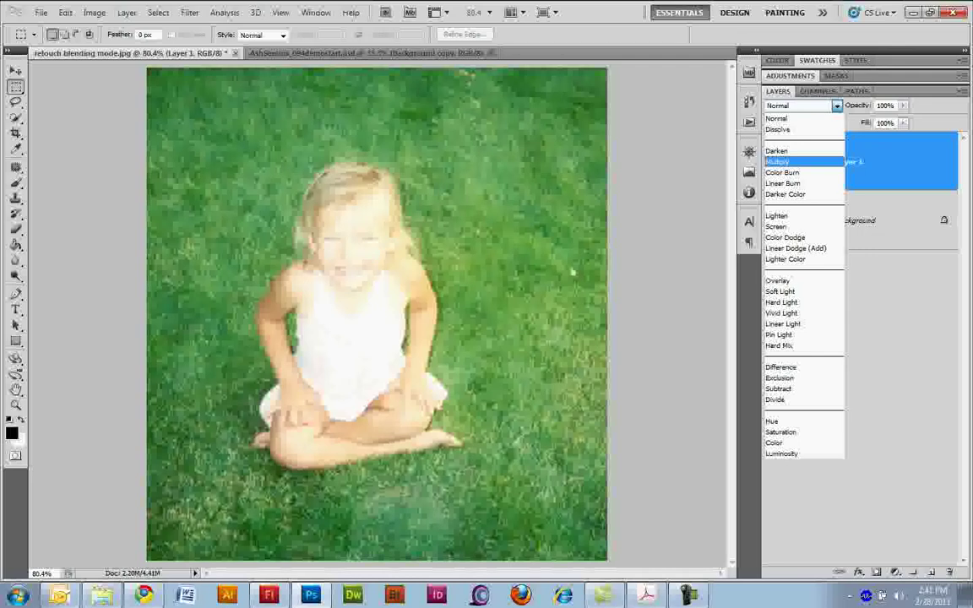
{"action": "key", "text": "Return"}
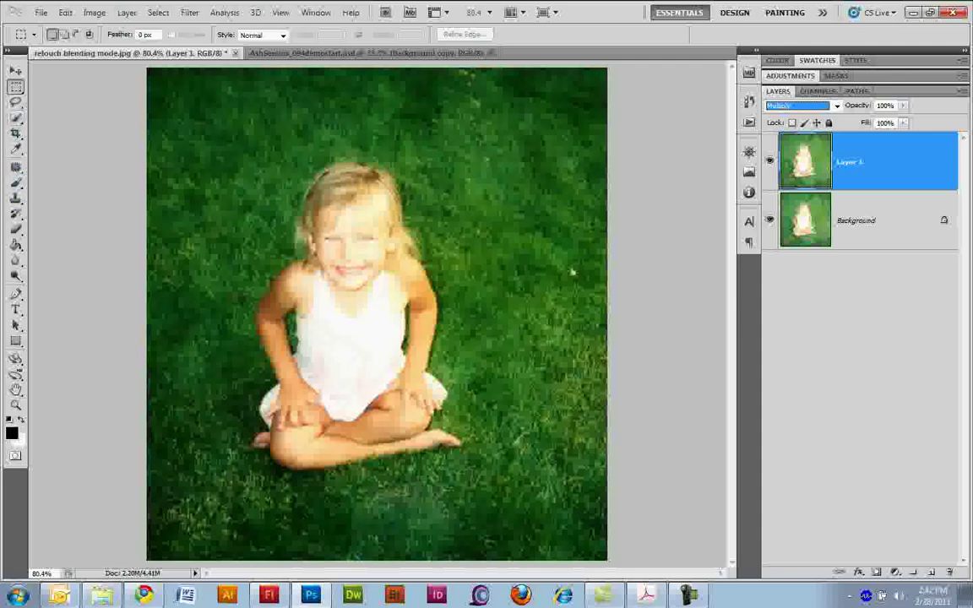
Quick-select the girl's head and dress on Layer 1, excluding her shoulders, copy the selection to a new layer, and compare with that layer hidden.
{"action": "left_click", "coordinate": [15, 118]}
{"action": "mouse_move", "coordinate": [329, 314]}
{"action": "left_mouse_down"}
{"action": "mouse_move", "coordinate": [338, 363]}
{"action": "mouse_move", "coordinate": [353, 380]}
{"action": "mouse_move", "coordinate": [368, 338]}
{"action": "mouse_move", "coordinate": [320, 253]}
{"action": "mouse_move", "coordinate": [355, 258]}
{"action": "mouse_move", "coordinate": [287, 181]}
{"action": "mouse_move", "coordinate": [274, 304]}
{"action": "left_mouse_up"}
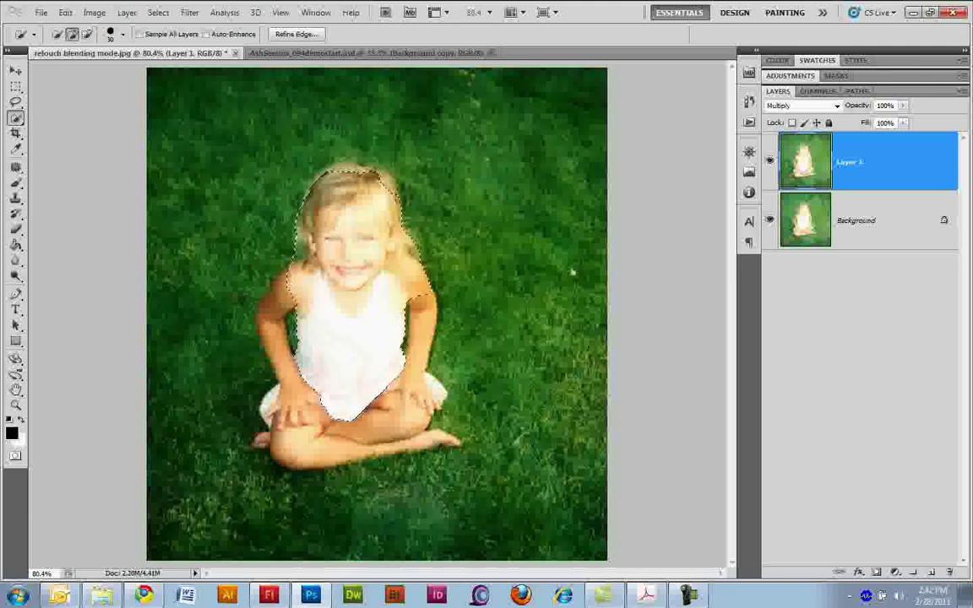
{"action": "key", "text": "alt"}
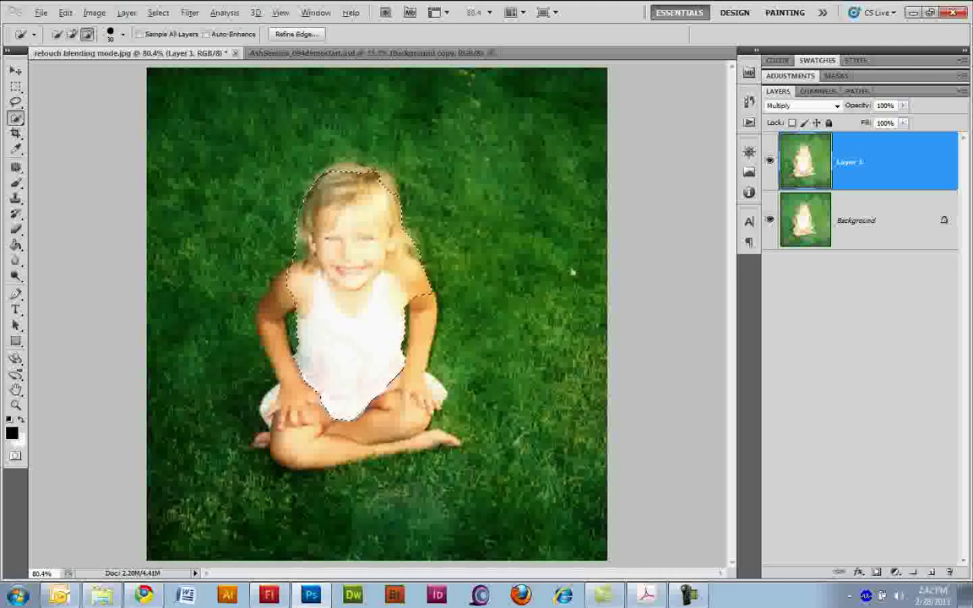
{"action": "left_click_drag", "start_coordinate": [297, 273], "coordinate": [306, 255]}
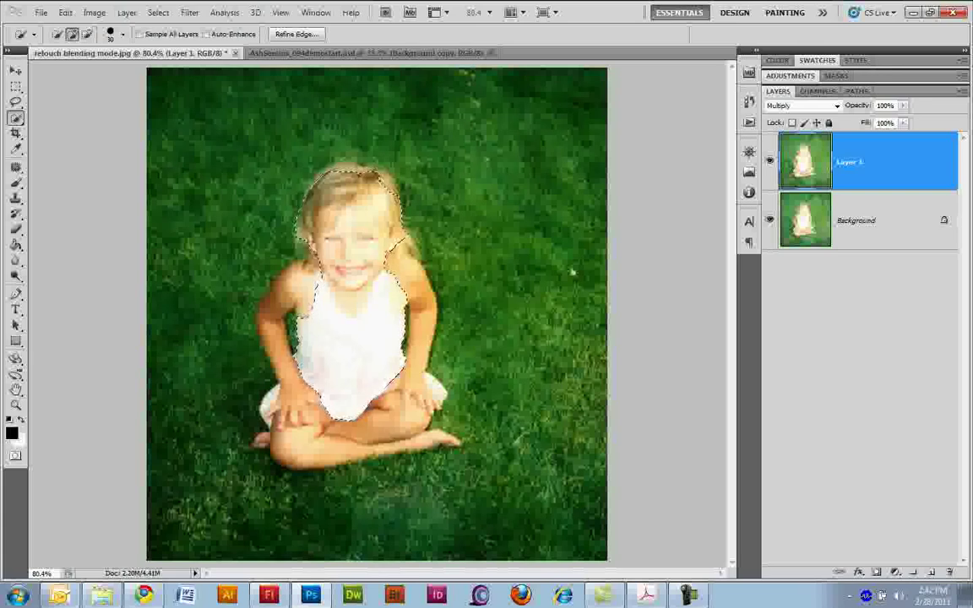
{"action": "key", "text": "ctrl+j"}
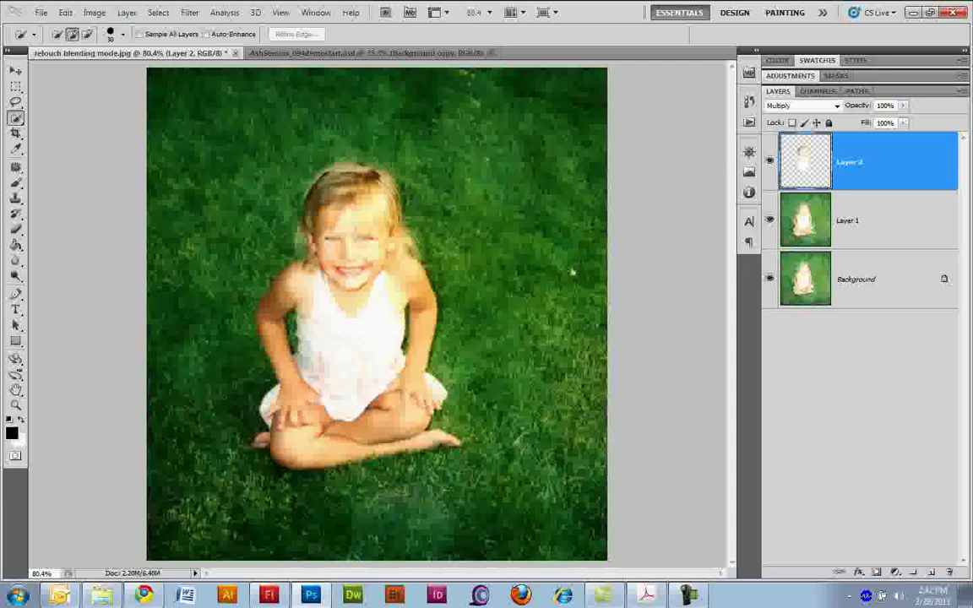
{"action": "left_click", "coordinate": [770, 160]}
{"action": "left_click", "coordinate": [770, 160]}
{"action": "left_click", "coordinate": [770, 160]}
{"action": "left_click", "coordinate": [770, 161]}
{"action": "left_click", "coordinate": [771, 161]}
Quick-select only the dress using Layer 1, excluding face, neck and shoulders, and copy that area of Layer 2 to a new layer.
{"action": "left_click", "coordinate": [327, 310]}
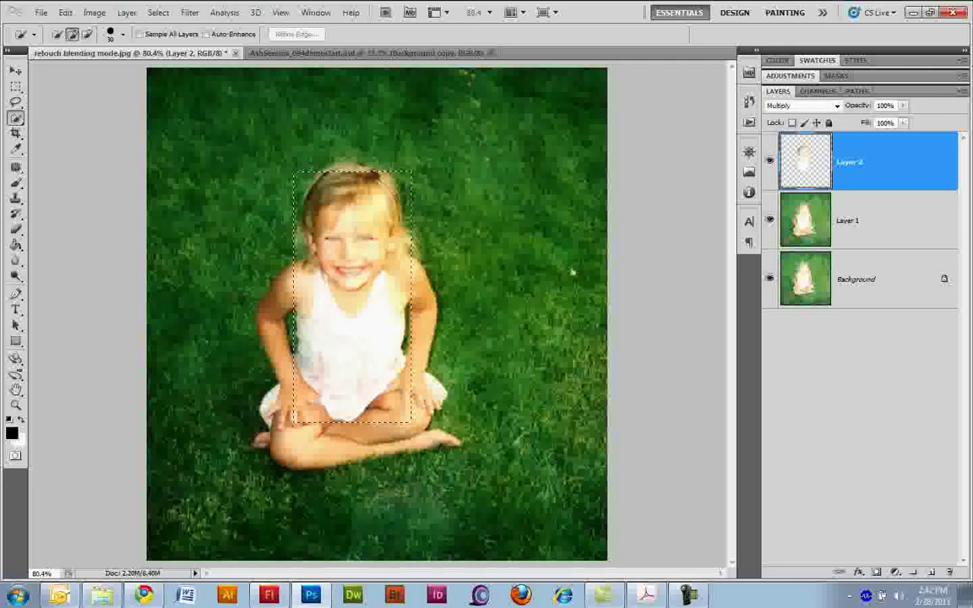
{"action": "key", "text": "ctrl+d"}
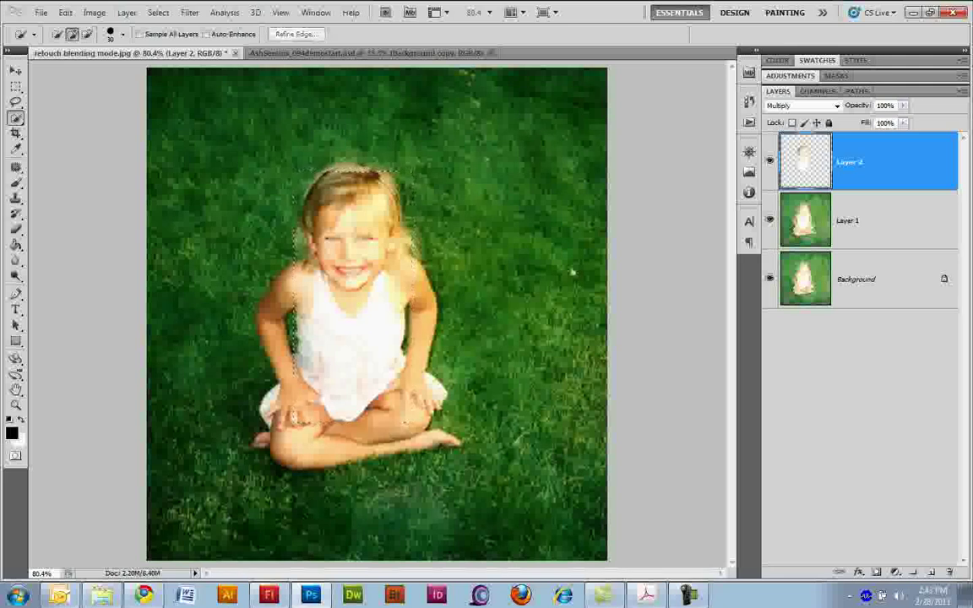
{"action": "key", "text": "alt+bracketleft"}
{"action": "mouse_move", "coordinate": [348, 314]}
{"action": "left_mouse_down"}
{"action": "mouse_move", "coordinate": [321, 355]}
{"action": "mouse_move", "coordinate": [354, 364]}
{"action": "left_mouse_up"}
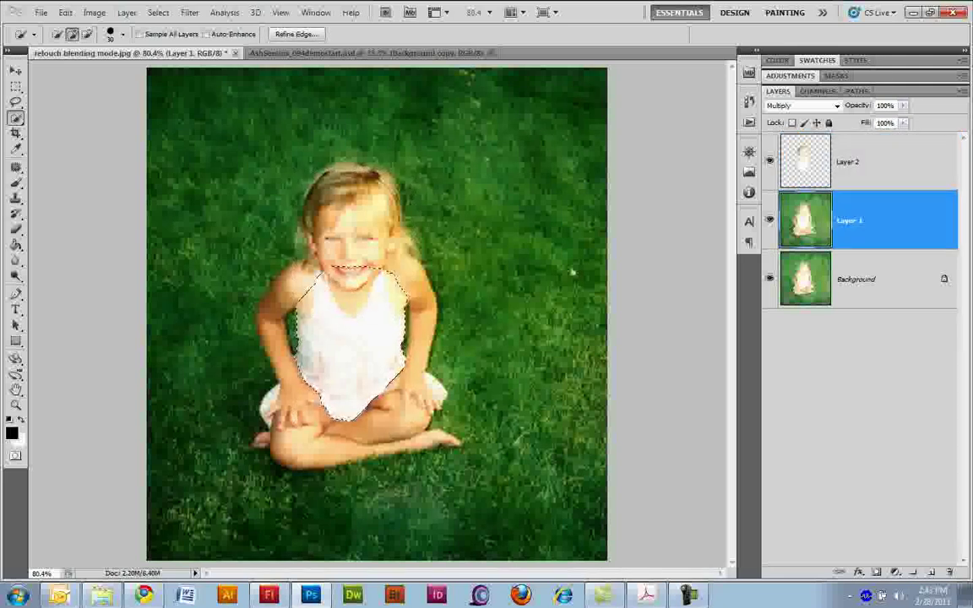
{"action": "left_click", "coordinate": [335, 254], "text": "alt"}
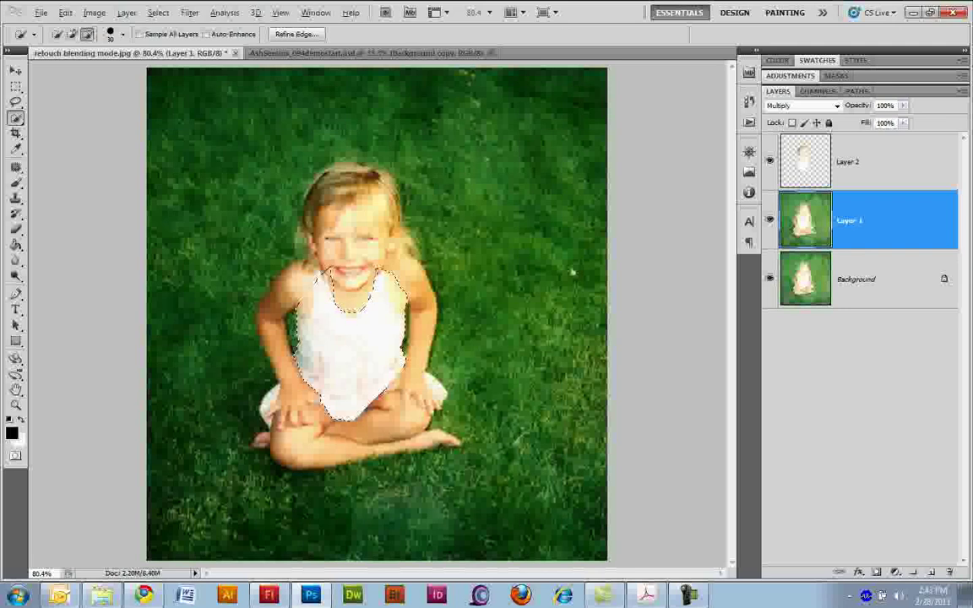
{"action": "mouse_move", "coordinate": [291, 262]}
{"action": "left_mouse_down"}
{"action": "mouse_move", "coordinate": [353, 250]}
{"action": "mouse_move", "coordinate": [326, 277]}
{"action": "mouse_move", "coordinate": [335, 254]}
{"action": "mouse_move", "coordinate": [361, 265]}
{"action": "left_mouse_up"}
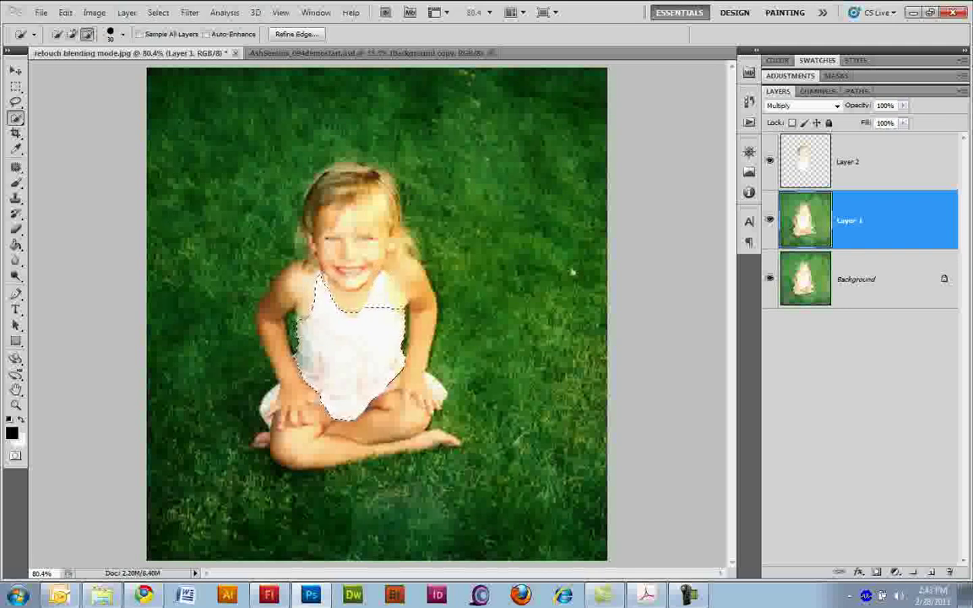
{"action": "key", "text": "alt"}
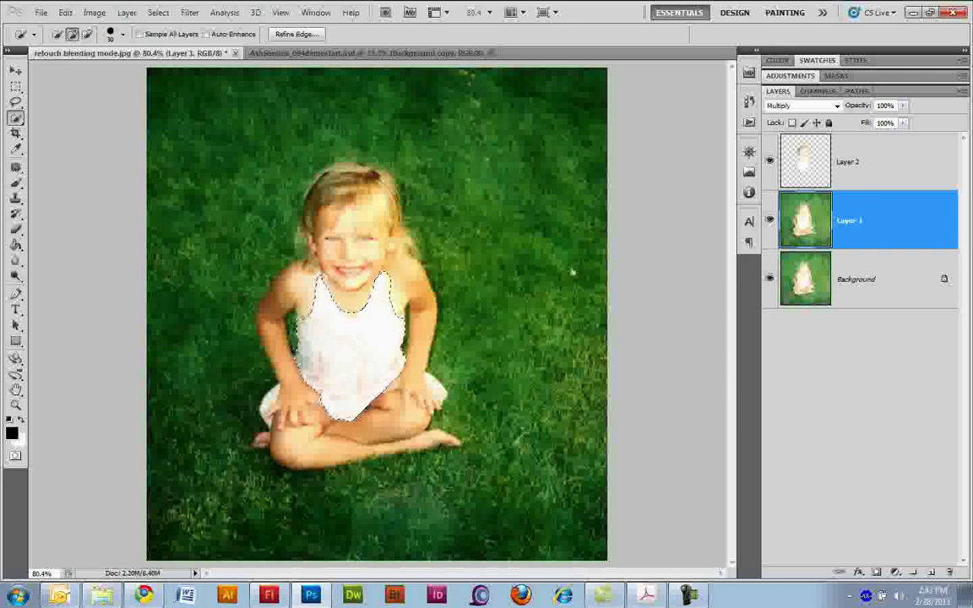
{"action": "left_click", "coordinate": [849, 161]}
{"action": "key", "text": "ctrl+j"}
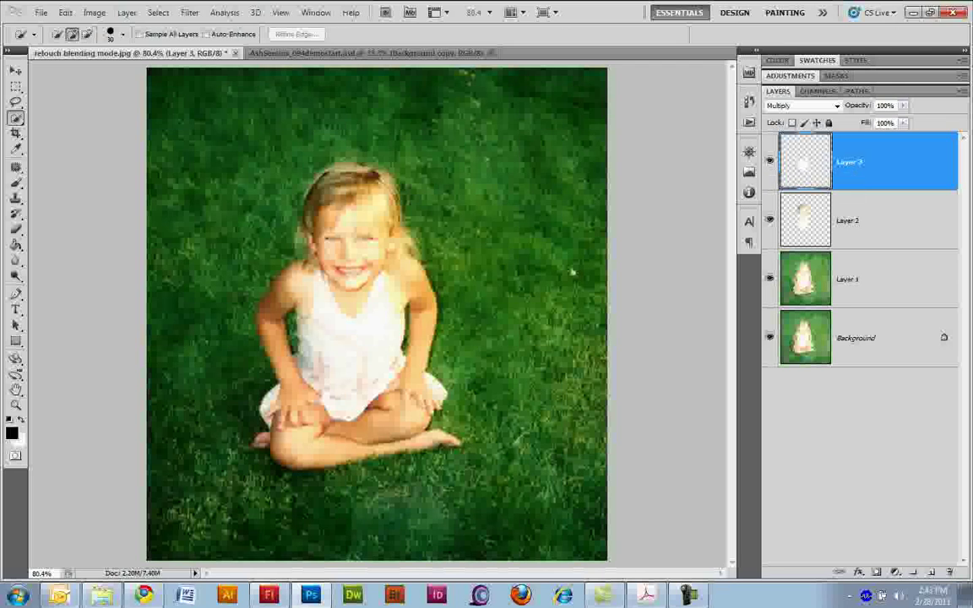
Compare the original Background photo with the retouched result by repeatedly hiding and showing all the layers above it.
{"action": "left_click", "coordinate": [769, 338], "text": "alt"}
{"action": "left_click", "coordinate": [769, 338], "text": "alt"}
{"action": "left_click", "coordinate": [769, 338], "text": "alt"}
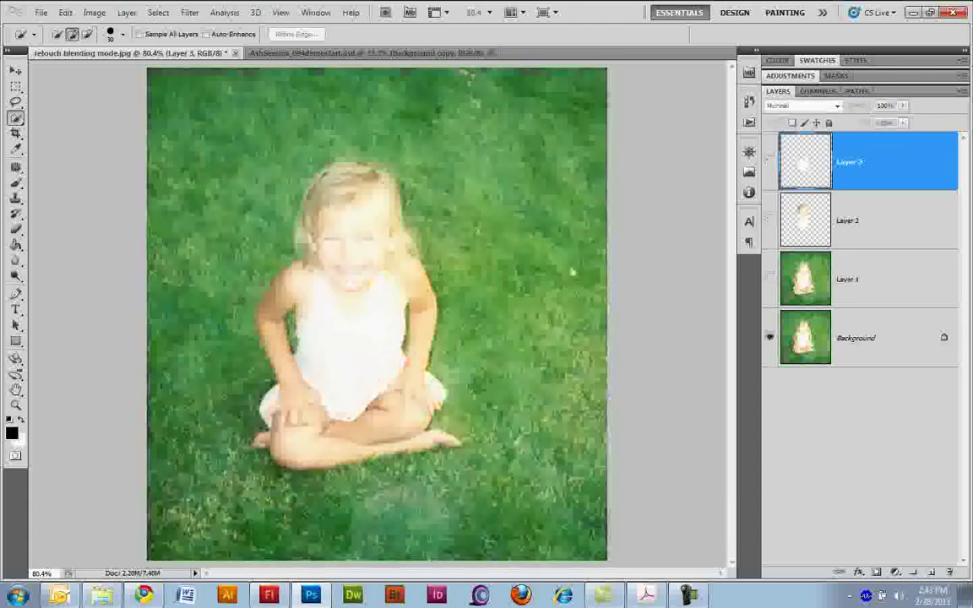
{"action": "left_click", "coordinate": [769, 338], "text": "alt"}
{"action": "left_click", "coordinate": [768, 338], "text": "alt"}
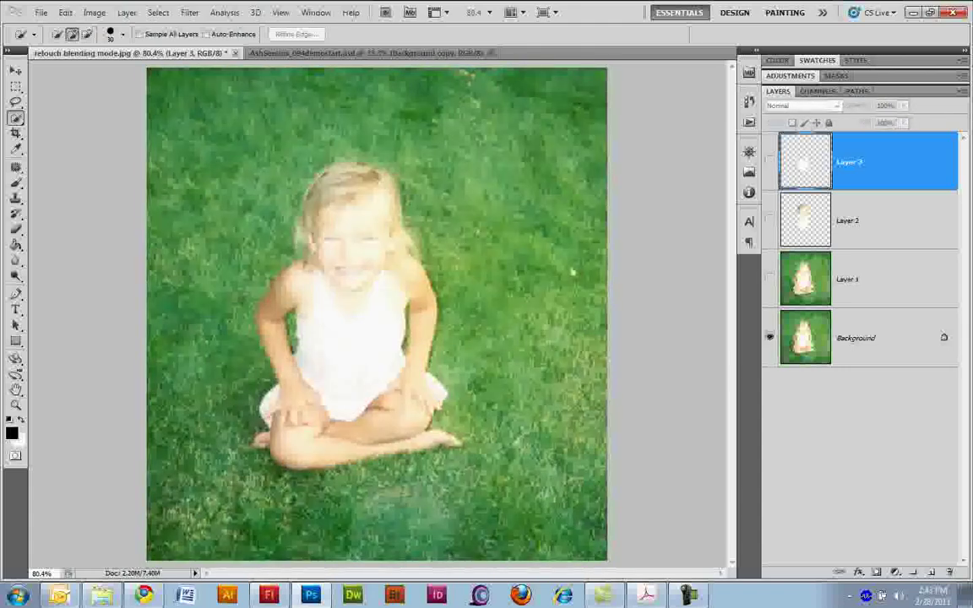
{"action": "left_click", "coordinate": [769, 338], "text": "alt"}
{"action": "left_click", "coordinate": [768, 338], "text": "alt"}
{"action": "left_click", "coordinate": [768, 338], "text": "alt"}
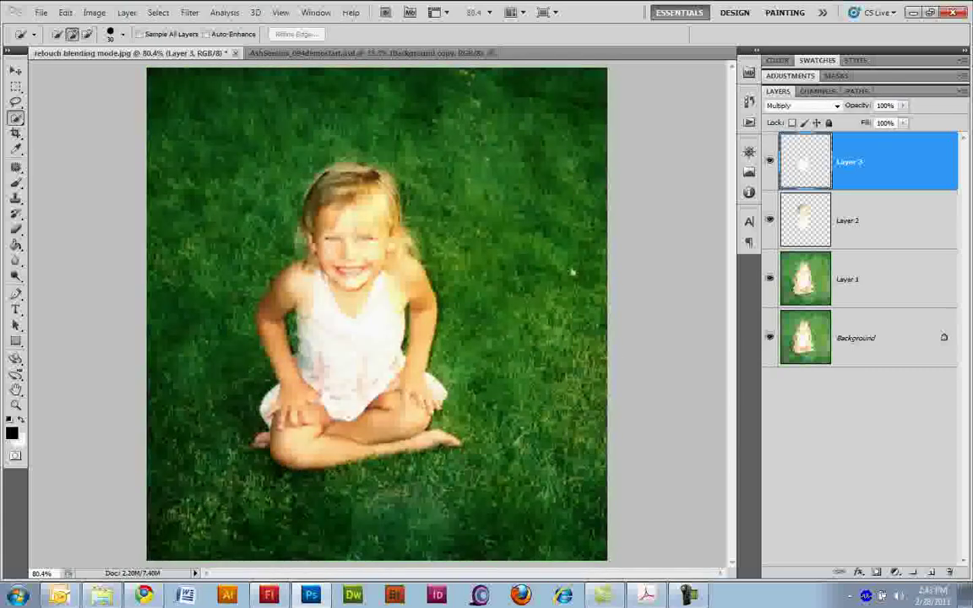
{"action": "left_click", "coordinate": [768, 337], "text": "alt"}
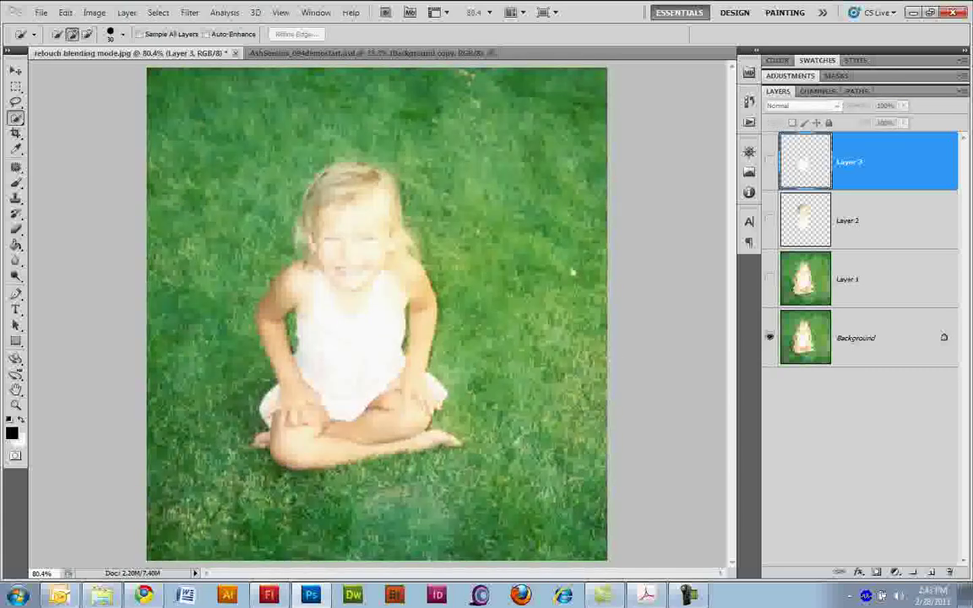
{"action": "left_click", "coordinate": [769, 338], "text": "alt"}
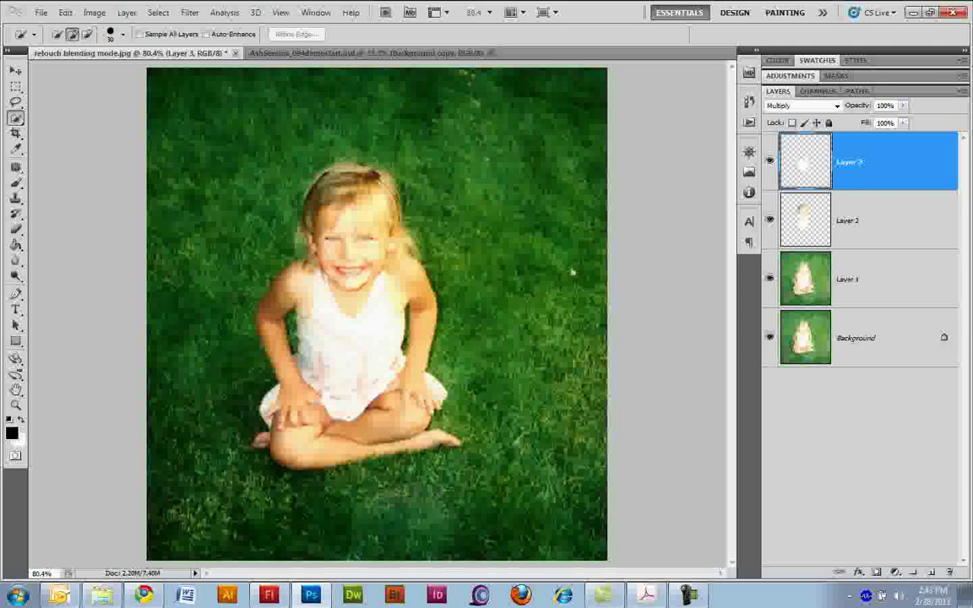